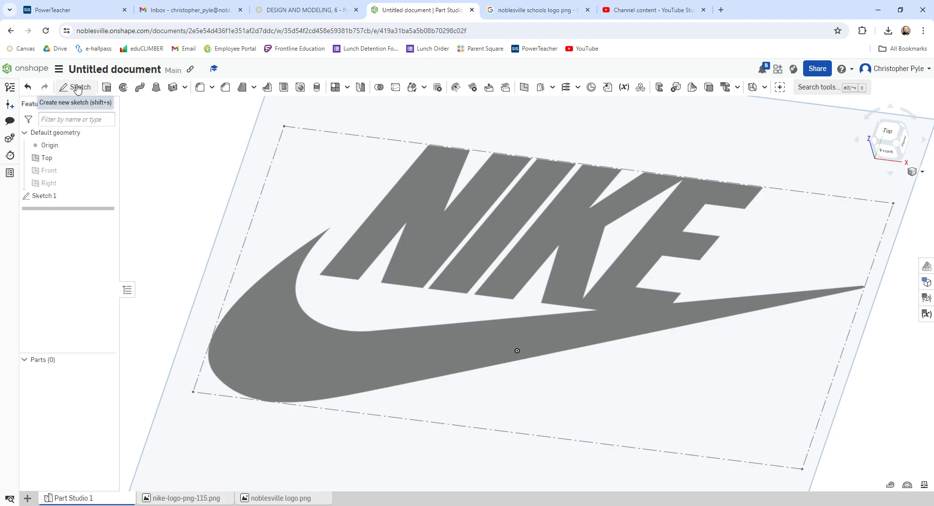
- Start a new sketch on the Top plane and activate the Spline tool
{"action": "left_click", "coordinate": [80, 88]}
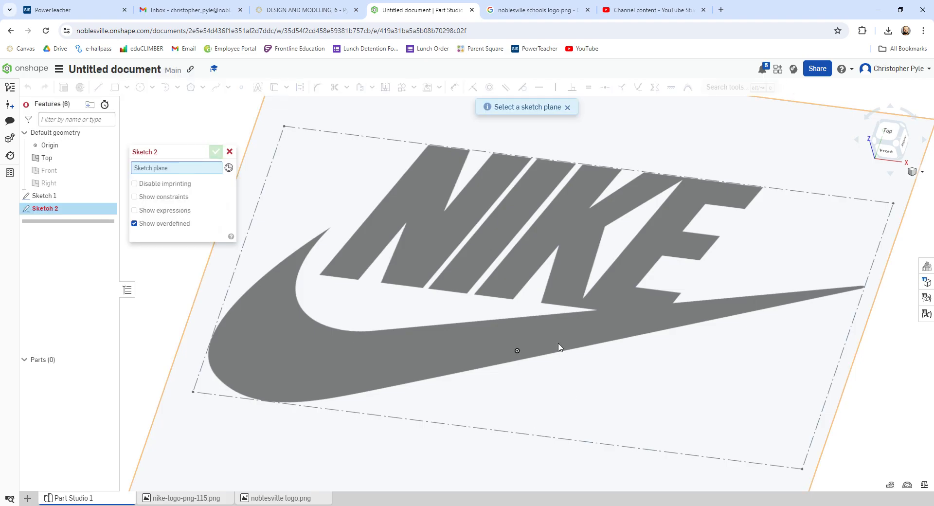
{"action": "left_click", "coordinate": [582, 322]}
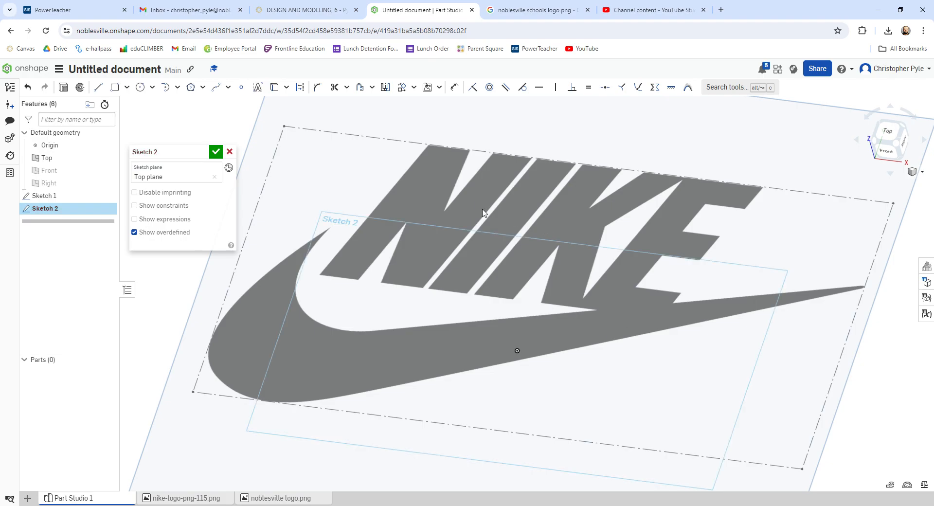
{"action": "left_click", "coordinate": [218, 88]}
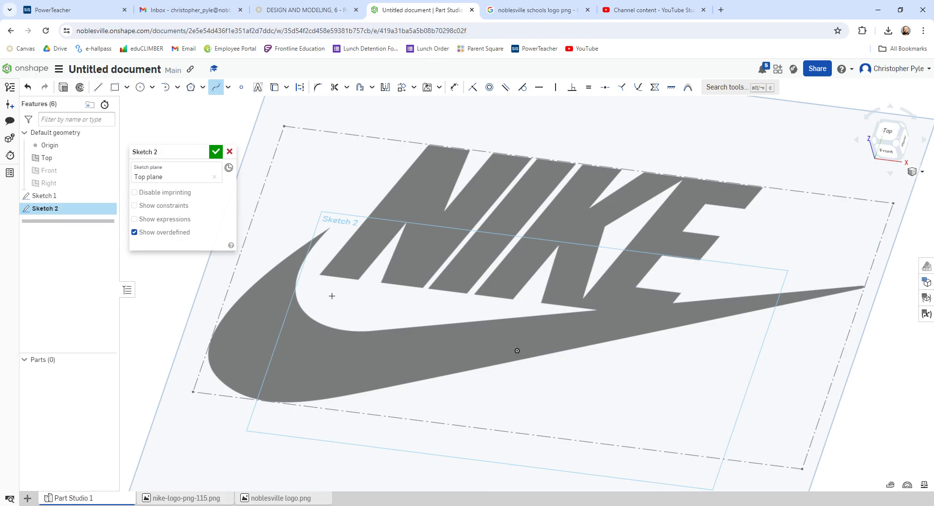
- Start the spline on the upper edge near the swoosh's long pointed tip, then trace around the tip and onto the lower edge
{"action": "left_click", "coordinate": [517, 350]}
{"action": "scroll", "coordinate": [706, 366], "scroll_direction": "up", "scroll_amount": 3}
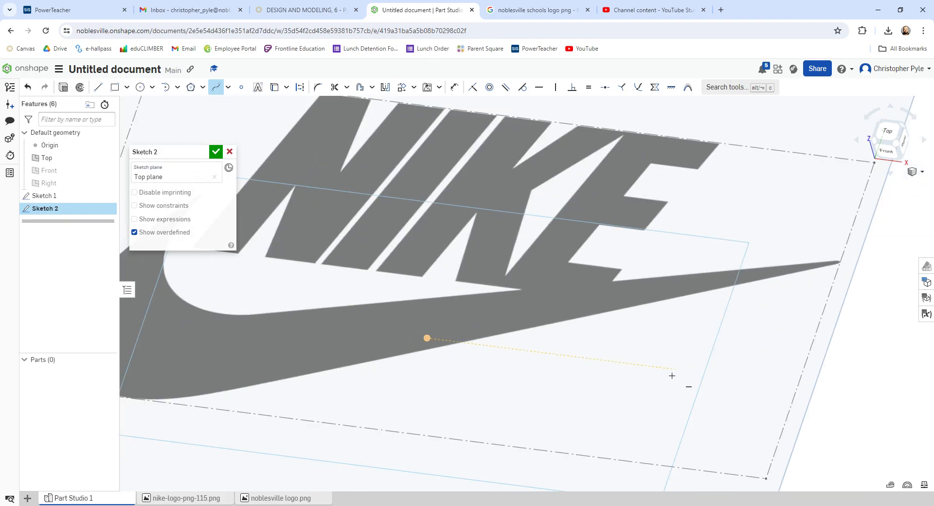
{"action": "scroll", "coordinate": [672, 376], "scroll_direction": "down", "scroll_amount": 2}
{"action": "scroll", "coordinate": [778, 366], "scroll_direction": "up", "scroll_amount": 3}
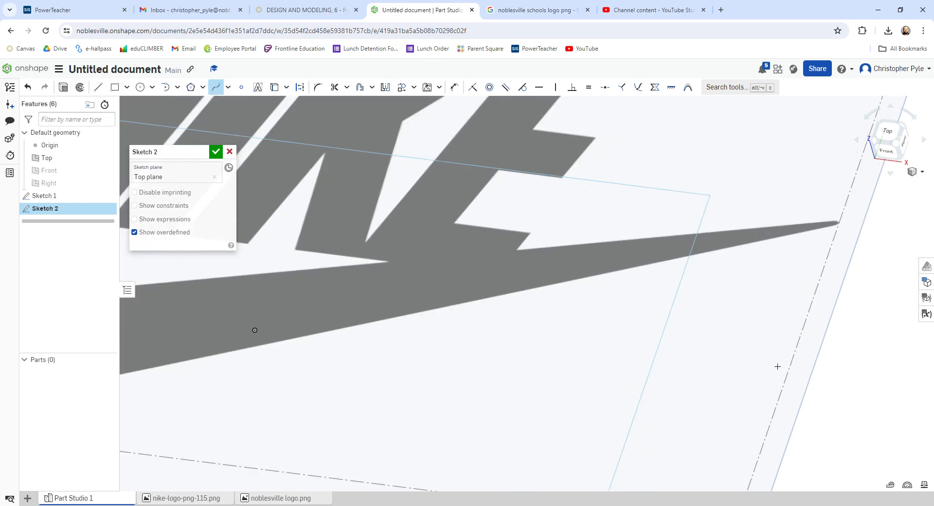
{"action": "middle_click_drag", "start_coordinate": [780, 292], "coordinate": [591, 371]}
{"action": "scroll", "coordinate": [611, 357], "scroll_direction": "up", "scroll_amount": 4}
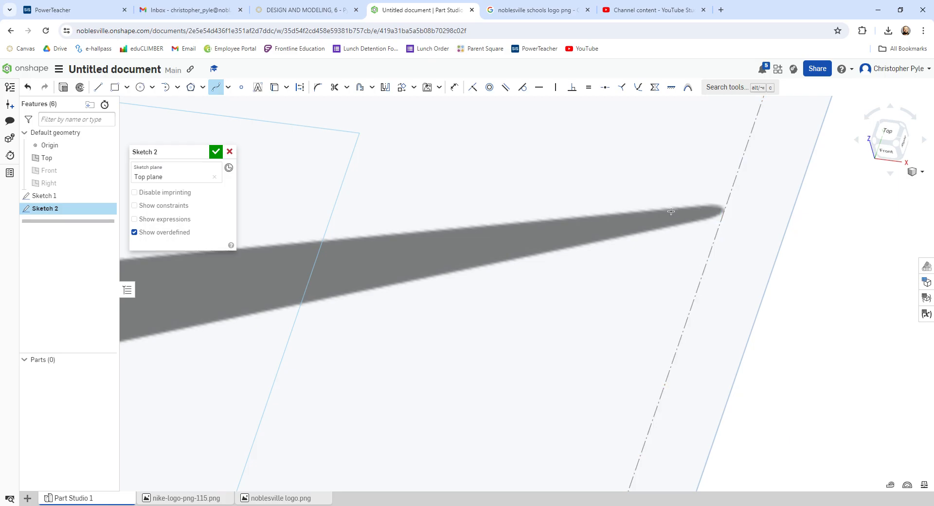
{"action": "left_click", "coordinate": [671, 211]}
{"action": "left_click", "coordinate": [700, 207]}
{"action": "left_click", "coordinate": [640, 232]}
{"action": "left_click", "coordinate": [583, 248]}
{"action": "left_click", "coordinate": [464, 273]}
{"action": "left_click", "coordinate": [299, 307]}
- Continue the spline along the long, nearly straight lower edge of the swoosh to where it begins to curve
{"action": "middle_click_drag", "start_coordinate": [299, 307], "coordinate": [634, 225]}
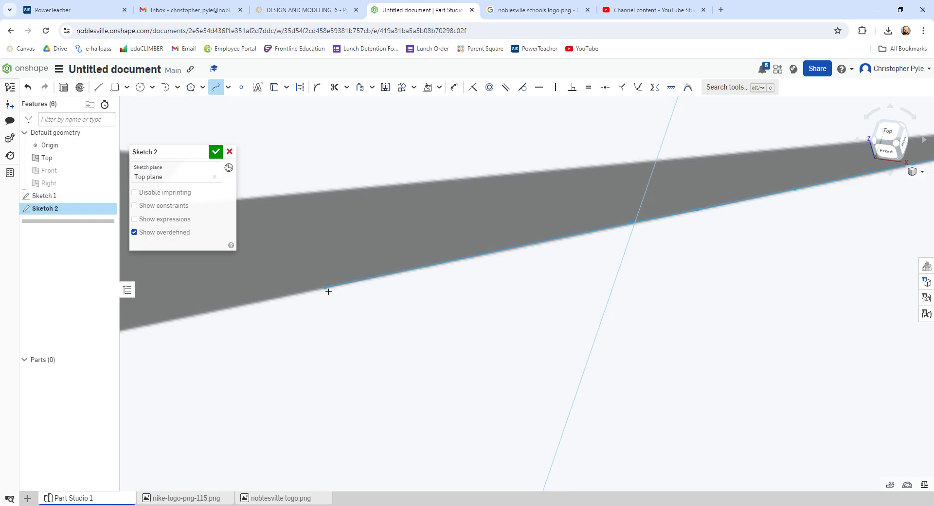
{"action": "middle_click_drag", "start_coordinate": [329, 291], "coordinate": [691, 239]}
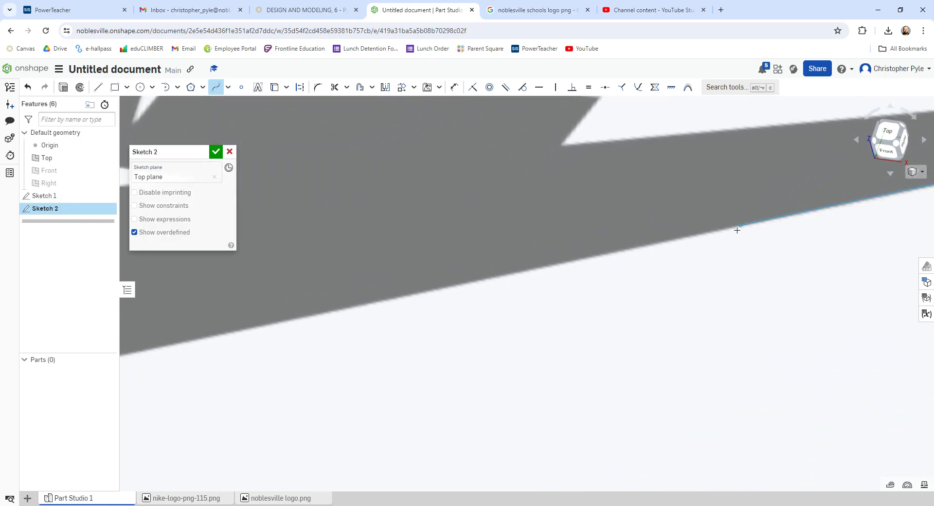
{"action": "left_click", "coordinate": [367, 307]}
{"action": "middle_click_drag", "start_coordinate": [367, 307], "coordinate": [713, 224]}
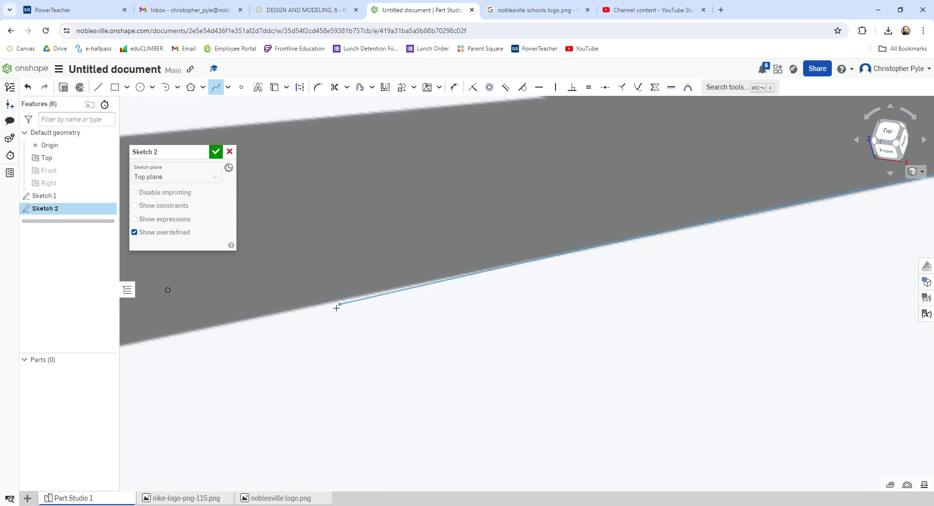
{"action": "middle_click_drag", "start_coordinate": [322, 308], "coordinate": [732, 229]}
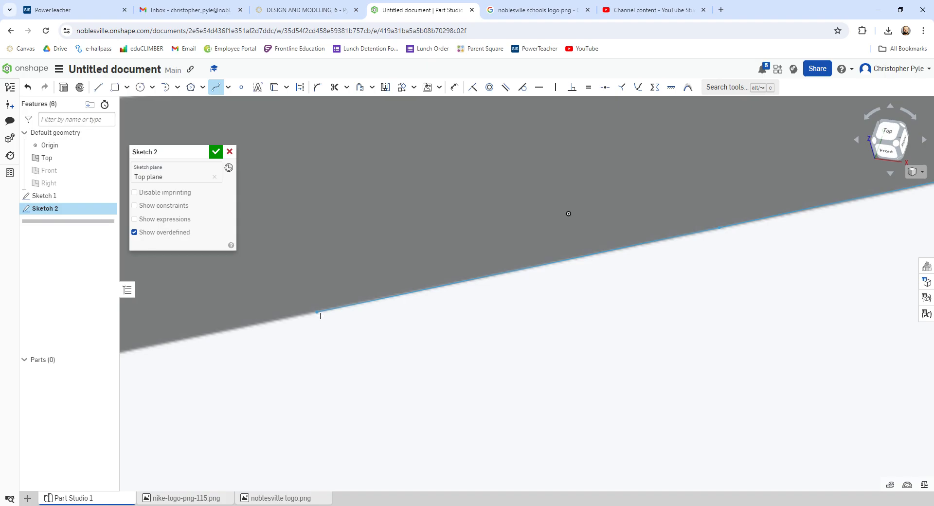
{"action": "mouse_move", "coordinate": [320, 315]}
{"action": "middle_mouse_down"}
{"action": "mouse_move", "coordinate": [438, 284]}
{"action": "mouse_move", "coordinate": [727, 262]}
{"action": "middle_mouse_up"}
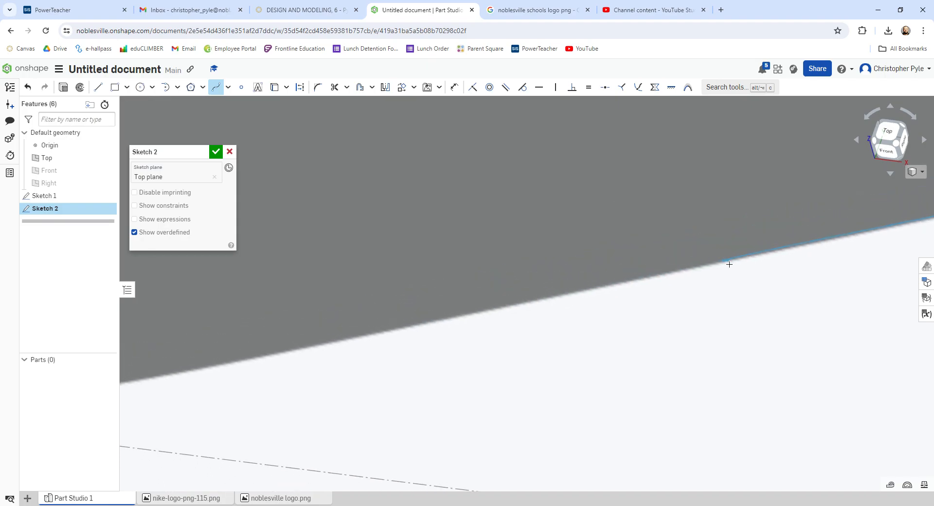
{"action": "left_click", "coordinate": [364, 338]}
{"action": "mouse_move", "coordinate": [364, 338]}
{"action": "middle_mouse_down"}
{"action": "mouse_move", "coordinate": [552, 286]}
{"action": "mouse_move", "coordinate": [686, 267]}
{"action": "middle_mouse_up"}
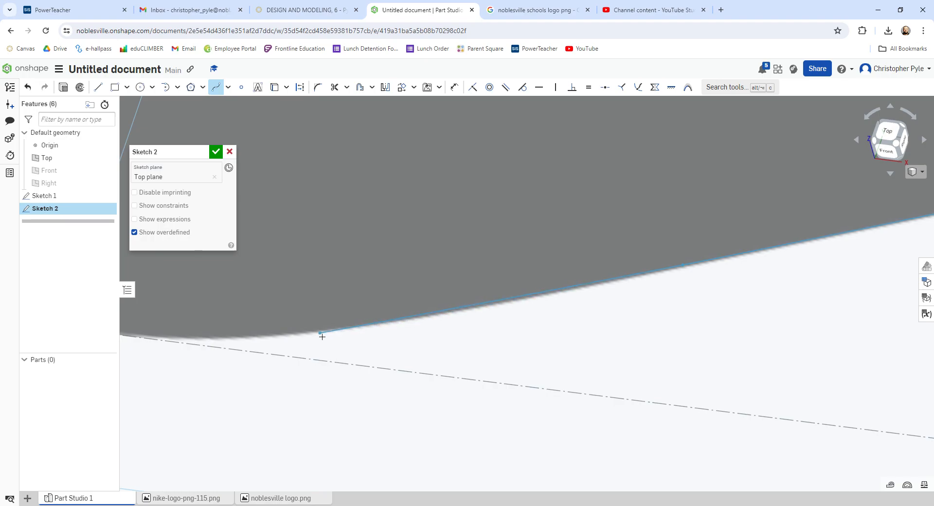
- Trace the rounded bottom of the swoosh with closely spaced spline points, following the bend upward
{"action": "left_click", "coordinate": [295, 335]}
{"action": "scroll", "coordinate": [301, 336], "scroll_direction": "up", "scroll_amount": 3}
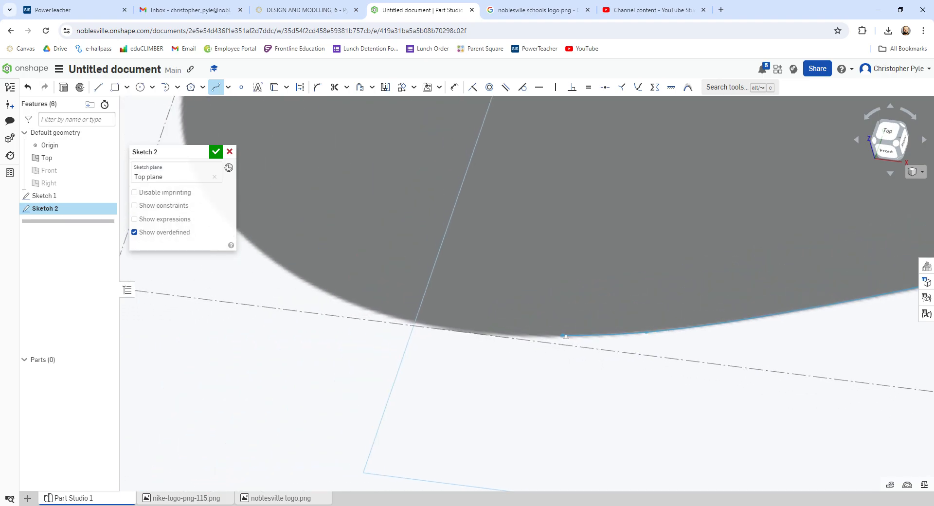
{"action": "left_click", "coordinate": [448, 330]}
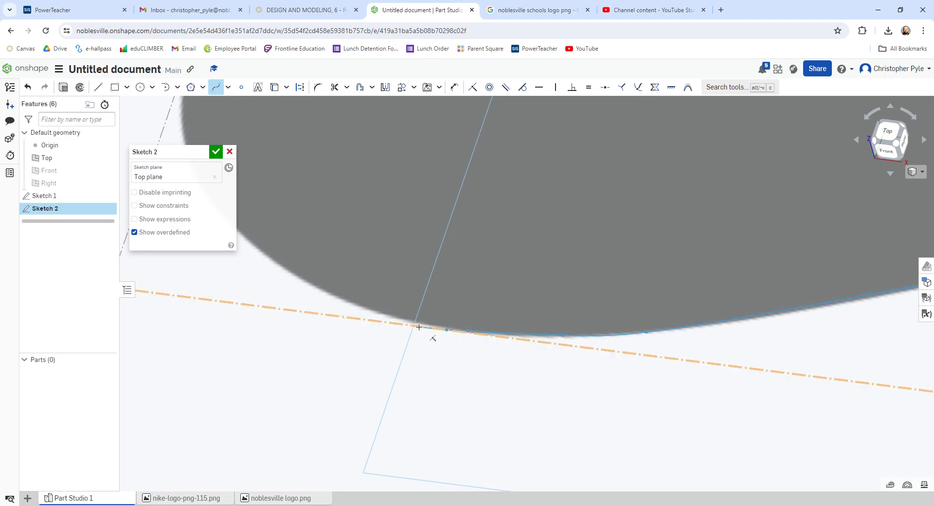
{"action": "left_click", "coordinate": [363, 308]}
{"action": "left_click", "coordinate": [291, 270]}
{"action": "left_click", "coordinate": [254, 244]}
{"action": "middle_click_drag", "start_coordinate": [253, 244], "coordinate": [458, 417]}
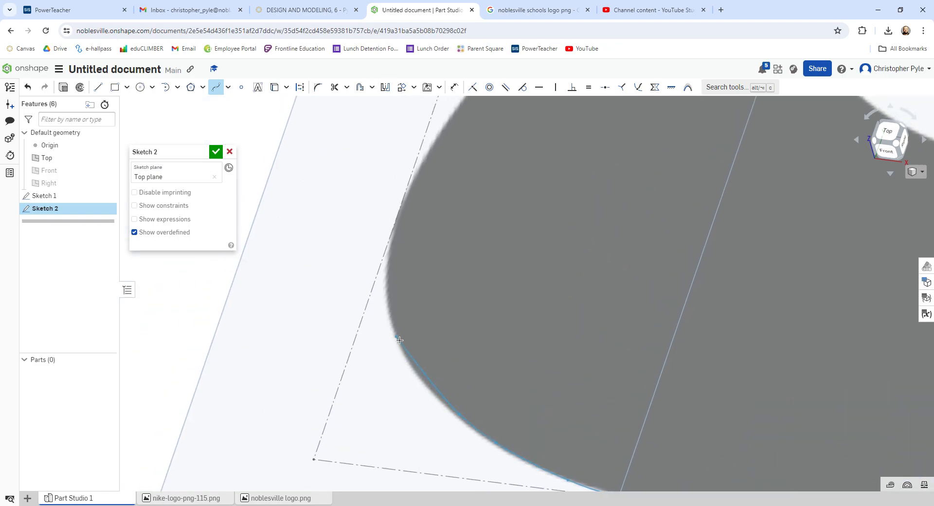
- Continue the spline up the swoosh's outer curve to just before its short upper tip
{"action": "left_click", "coordinate": [399, 233]}
{"action": "middle_click_drag", "start_coordinate": [437, 150], "coordinate": [273, 282]}
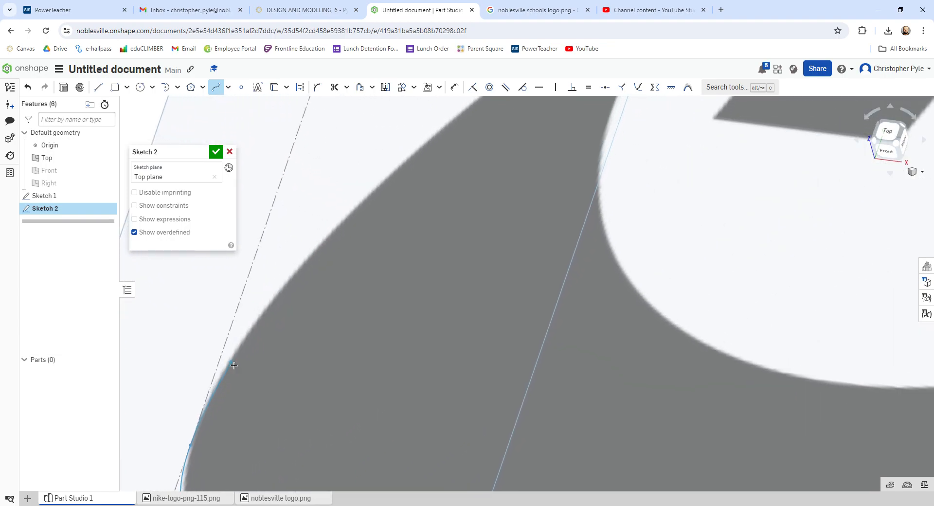
{"action": "left_click", "coordinate": [336, 226]}
{"action": "left_click", "coordinate": [456, 124]}
{"action": "middle_click_drag", "start_coordinate": [456, 124], "coordinate": [207, 322]}
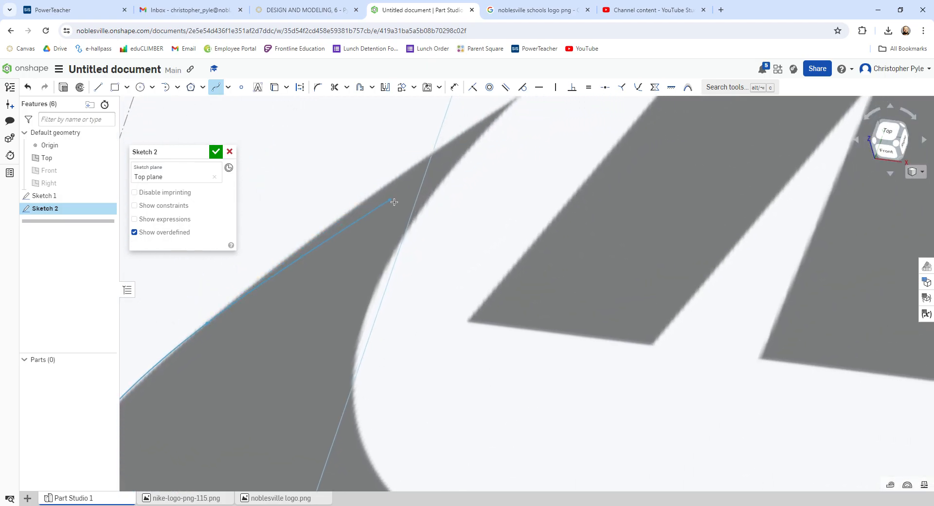
{"action": "left_click", "coordinate": [393, 179]}
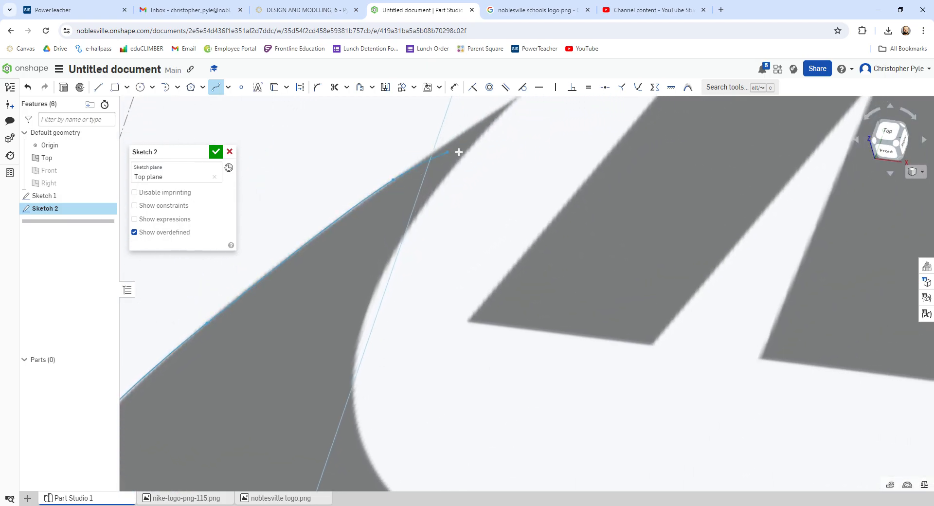
{"action": "left_click", "coordinate": [488, 122]}
{"action": "middle_click_drag", "start_coordinate": [488, 121], "coordinate": [337, 279]}
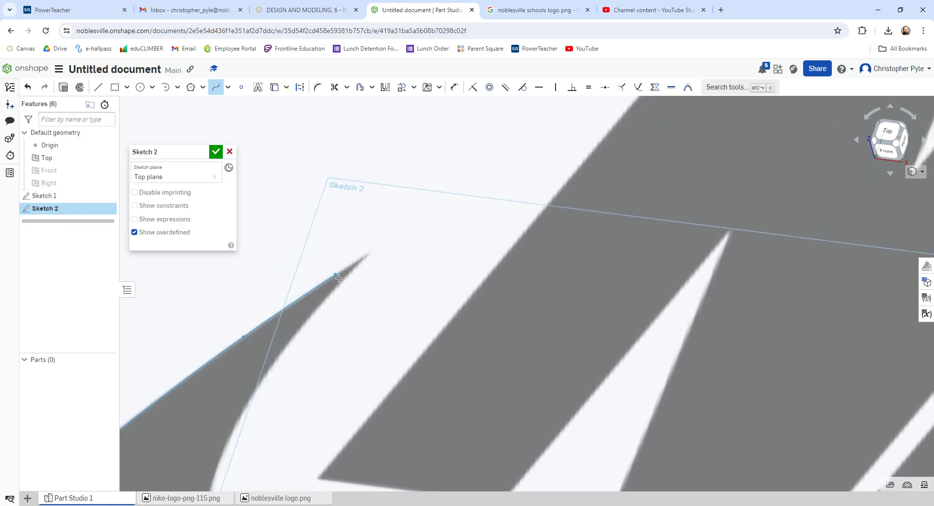
- Take the spline tightly around the short upper tip of the swoosh and onto its inner edge
{"action": "scroll", "coordinate": [361, 269], "scroll_direction": "up", "scroll_amount": 3}
{"action": "scroll", "coordinate": [361, 269], "scroll_direction": "up", "scroll_amount": 3}
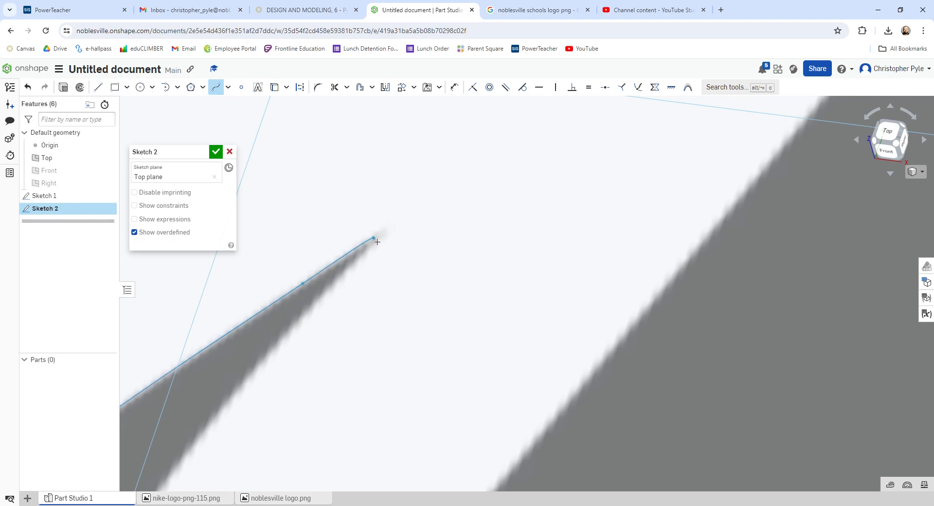
{"action": "scroll", "coordinate": [377, 242], "scroll_direction": "up", "scroll_amount": 2}
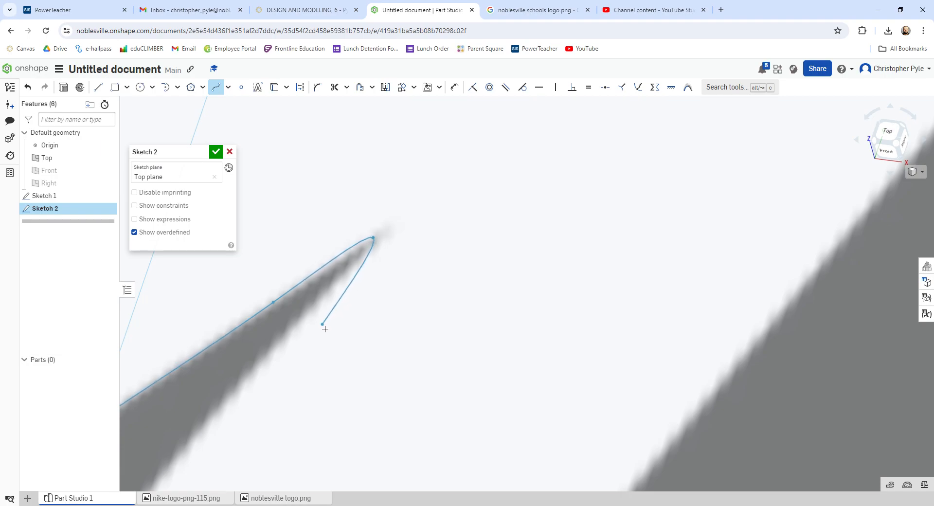
{"action": "left_click", "coordinate": [374, 245]}
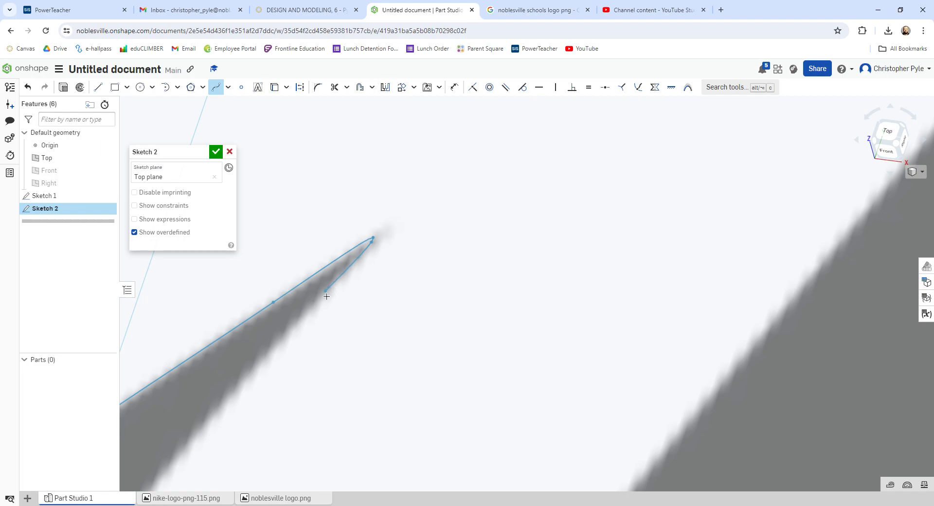
{"action": "scroll", "coordinate": [296, 324], "scroll_direction": "down", "scroll_amount": 5}
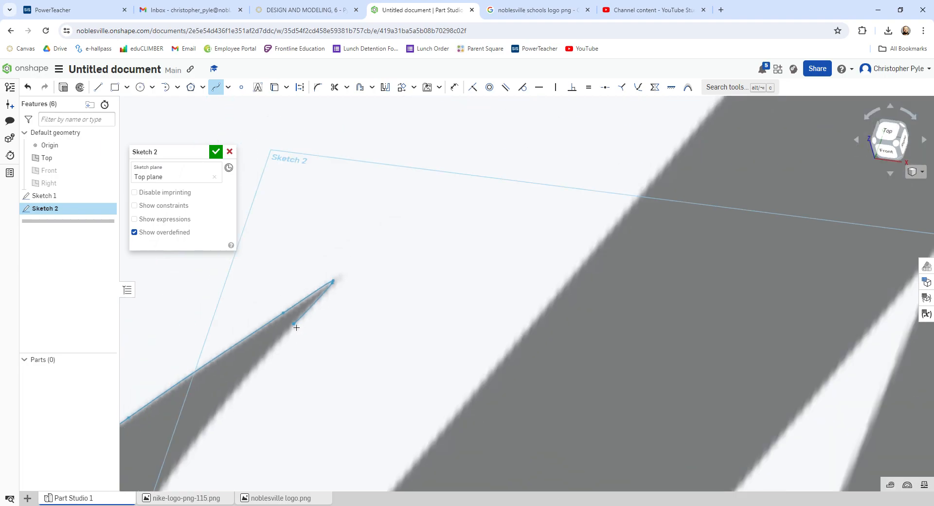
{"action": "middle_click_drag", "start_coordinate": [374, 260], "coordinate": [496, 154]}
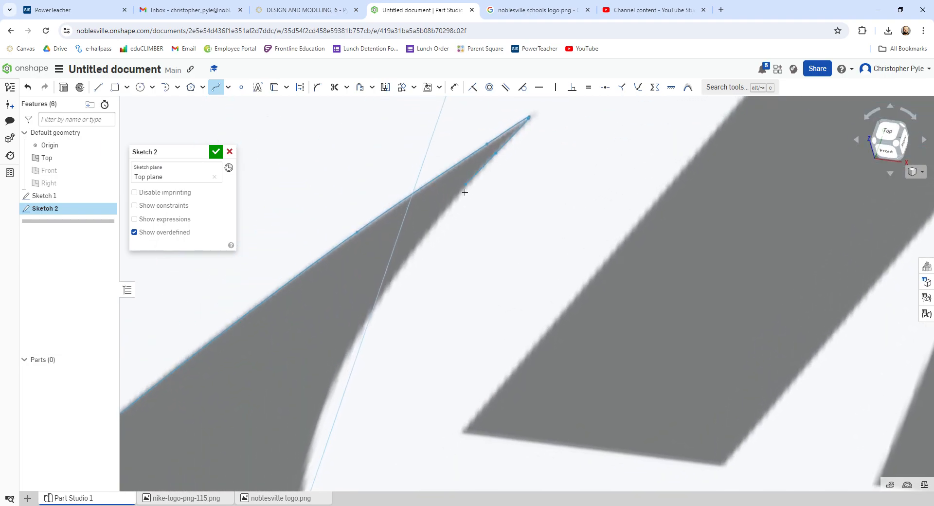
- Trace the swoosh's concave inner curve with spline points from the short tip down to the bottom of the bend
{"action": "left_click", "coordinate": [409, 261]}
{"action": "middle_click_drag", "start_coordinate": [318, 434], "coordinate": [415, 218]}
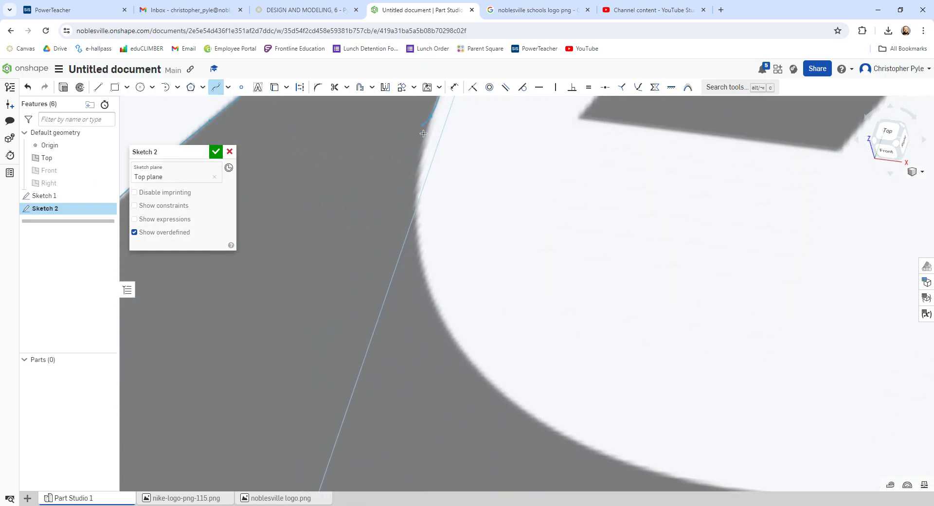
{"action": "left_click", "coordinate": [415, 213]}
{"action": "left_click", "coordinate": [442, 318]}
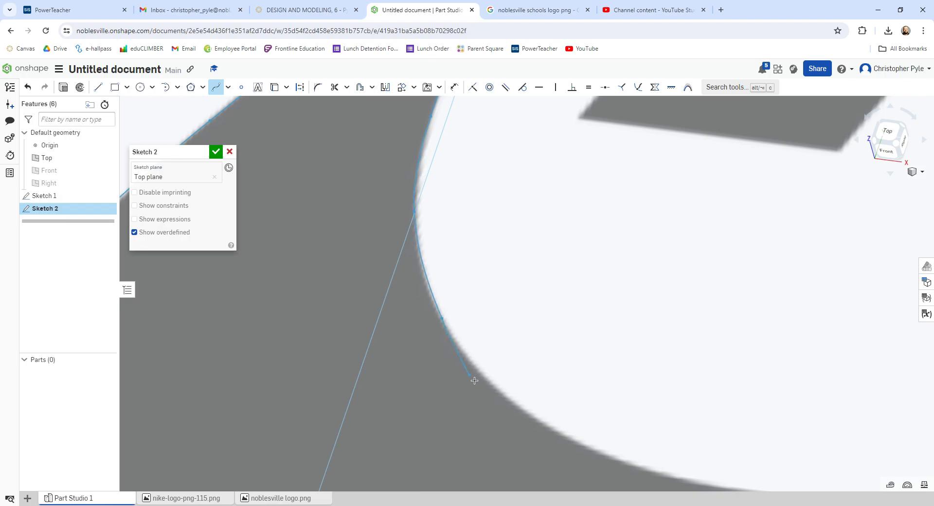
{"action": "left_click", "coordinate": [534, 417]}
{"action": "left_click", "coordinate": [625, 466]}
{"action": "middle_click_drag", "start_coordinate": [625, 465], "coordinate": [354, 229]}
{"action": "left_click", "coordinate": [420, 238]}
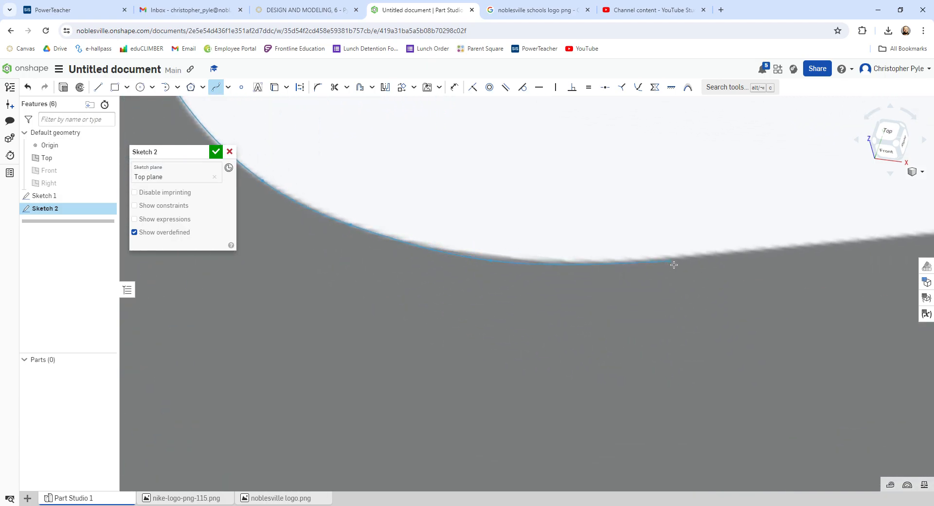
- Continue the spline along the swoosh's upper edge, passing straight beneath the K and E toward the long tip
{"action": "mouse_move", "coordinate": [679, 264]}
{"action": "middle_mouse_down"}
{"action": "mouse_move", "coordinate": [538, 261]}
{"action": "mouse_move", "coordinate": [271, 298]}
{"action": "middle_mouse_up"}
{"action": "left_click", "coordinate": [577, 268]}
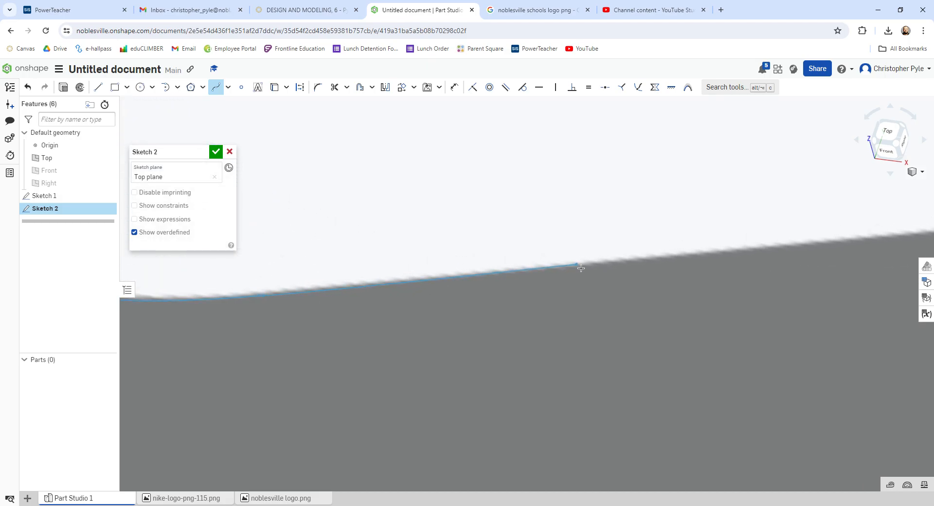
{"action": "scroll", "coordinate": [577, 268], "scroll_direction": "down", "scroll_amount": 3}
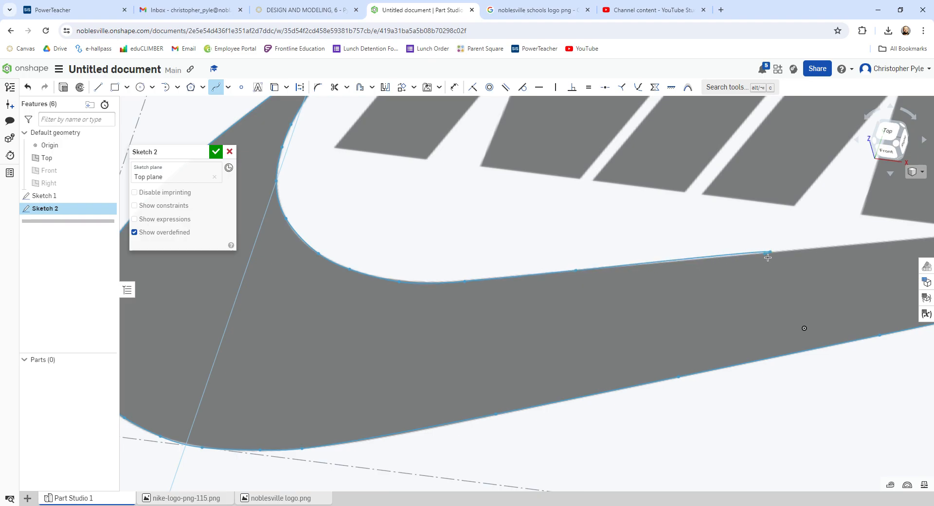
{"action": "left_click", "coordinate": [768, 258]}
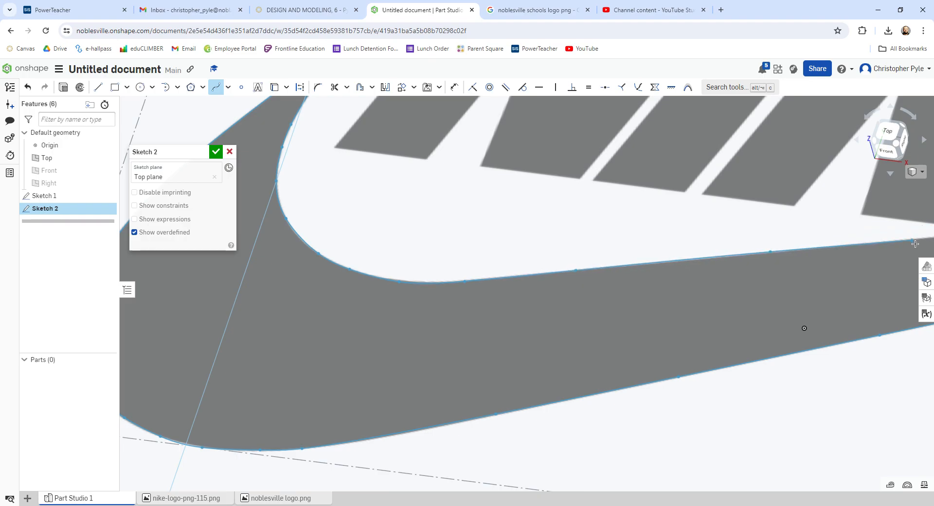
{"action": "left_click", "coordinate": [916, 244]}
{"action": "middle_click_drag", "start_coordinate": [915, 243], "coordinate": [401, 271]}
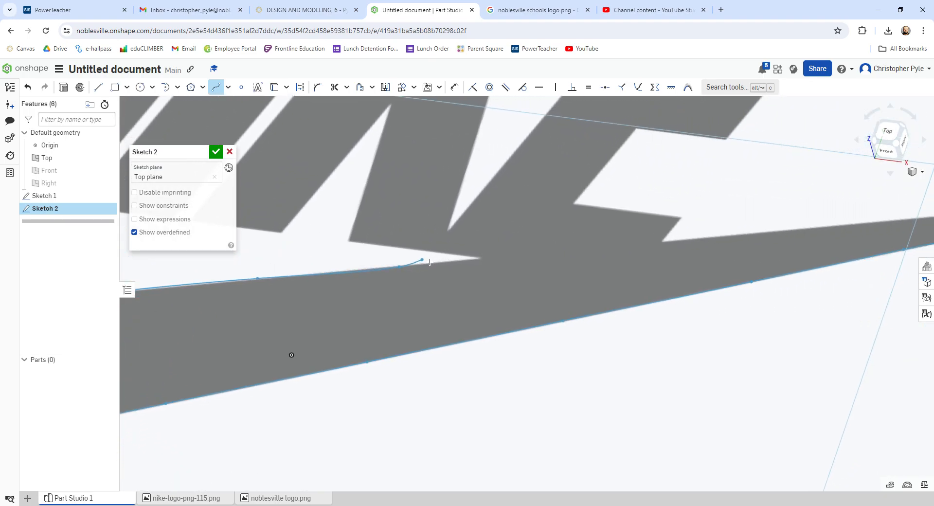
{"action": "left_click", "coordinate": [482, 261]}
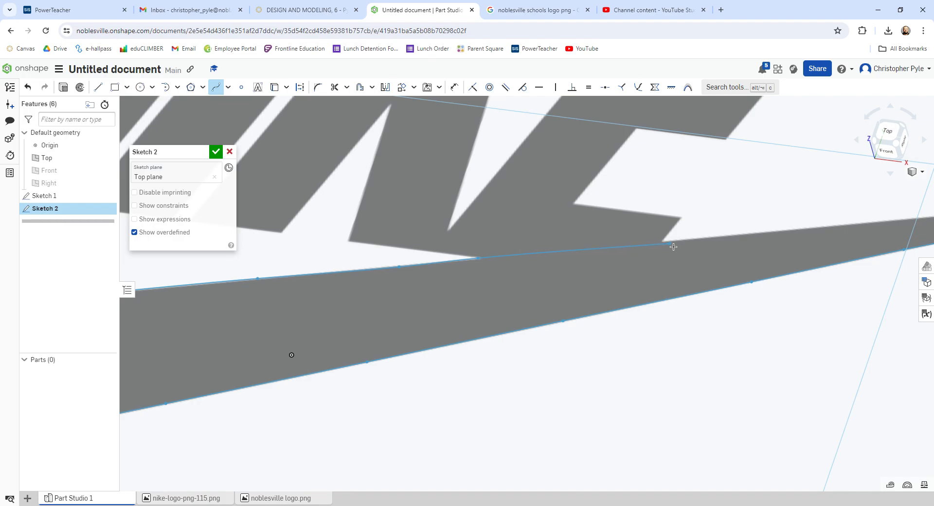
{"action": "left_click", "coordinate": [844, 229]}
{"action": "middle_click_drag", "start_coordinate": [842, 231], "coordinate": [420, 271]}
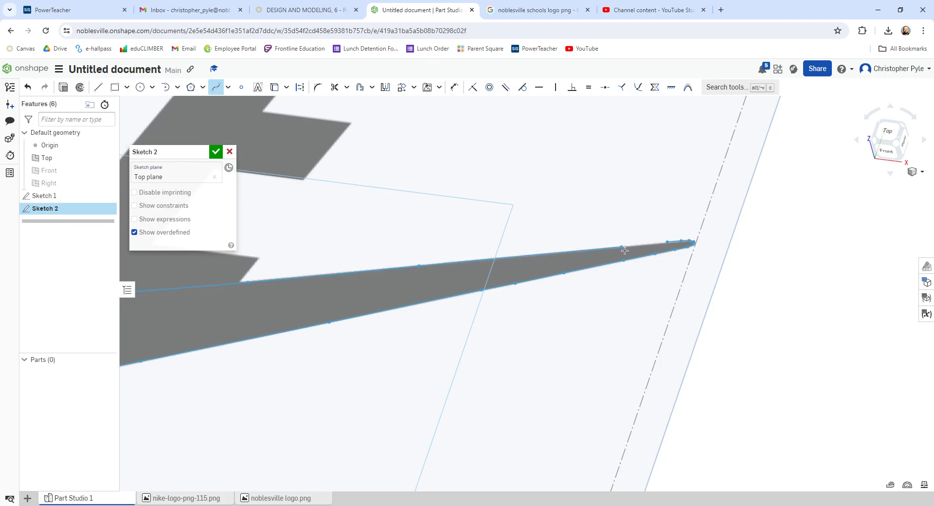
- Close the spline at its starting point near the long tip and finish the sketch
{"action": "scroll", "coordinate": [625, 251], "scroll_direction": "up", "scroll_amount": 3}
{"action": "scroll", "coordinate": [625, 250], "scroll_direction": "up", "scroll_amount": 2}
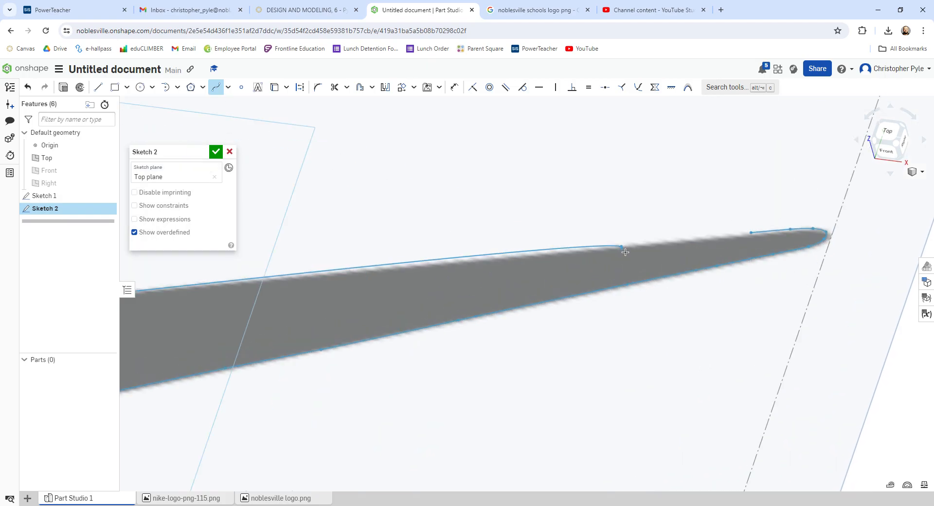
{"action": "left_click", "coordinate": [754, 236]}
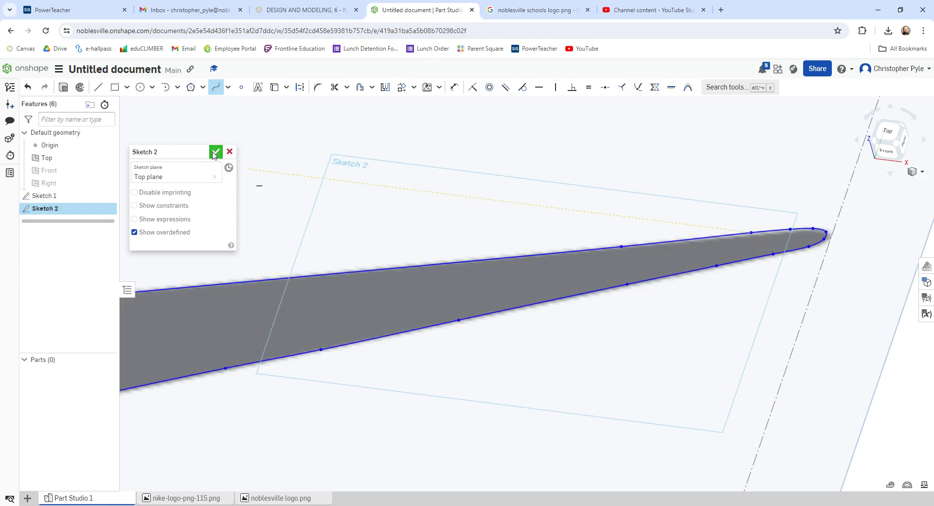
{"action": "left_click", "coordinate": [215, 152]}
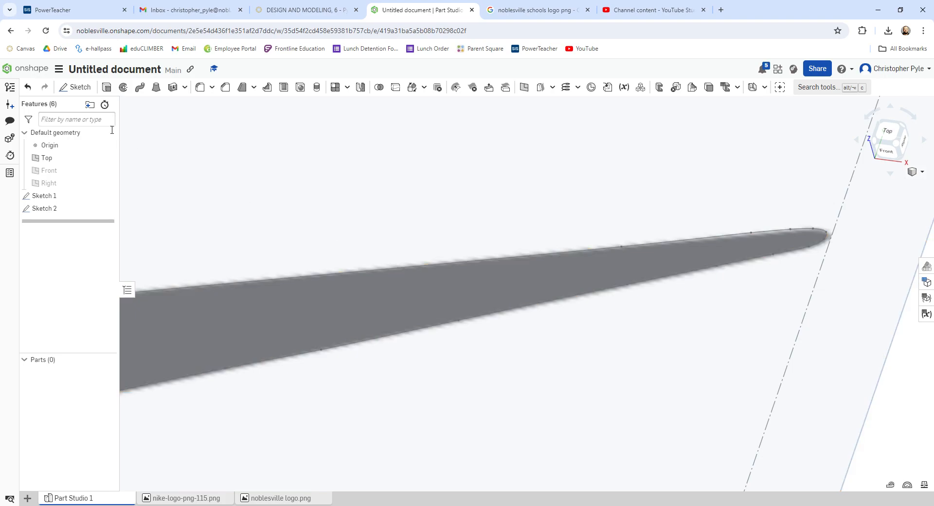
- Extrude the traced swoosh region as a new solid with a blind depth of 0.52 in
{"action": "left_click", "coordinate": [106, 87]}
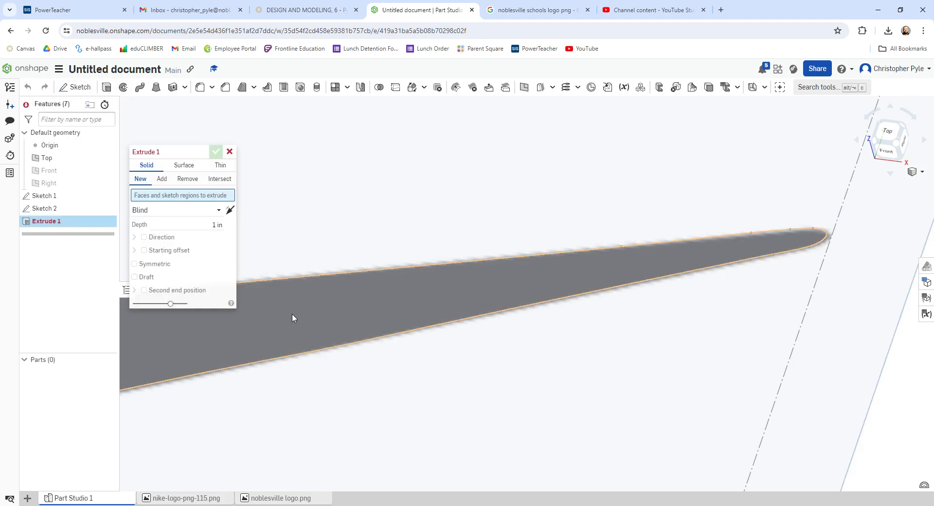
{"action": "left_click", "coordinate": [292, 315]}
{"action": "mouse_move", "coordinate": [317, 323]}
{"action": "right_mouse_down"}
{"action": "mouse_move", "coordinate": [321, 318]}
{"action": "mouse_move", "coordinate": [298, 340]}
{"action": "mouse_move", "coordinate": [680, 296]}
{"action": "mouse_move", "coordinate": [586, 285]}
{"action": "mouse_move", "coordinate": [479, 290]}
{"action": "mouse_move", "coordinate": [641, 298]}
{"action": "right_mouse_up"}
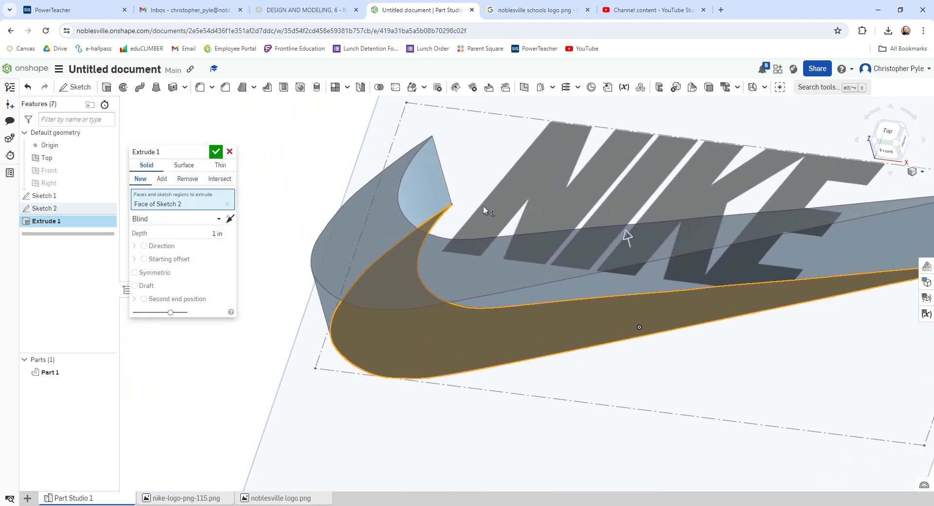
{"action": "left_click_drag", "start_coordinate": [617, 238], "coordinate": [638, 271]}
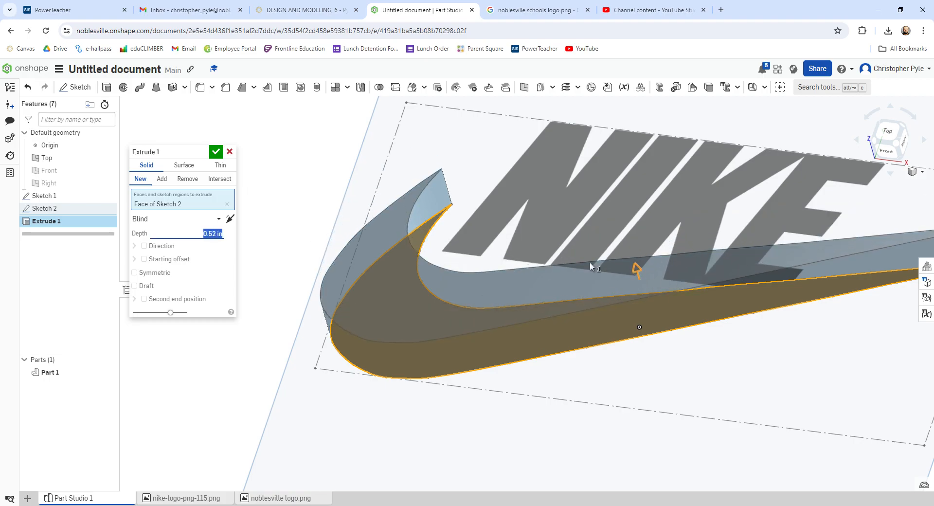
{"action": "left_click", "coordinate": [216, 151]}
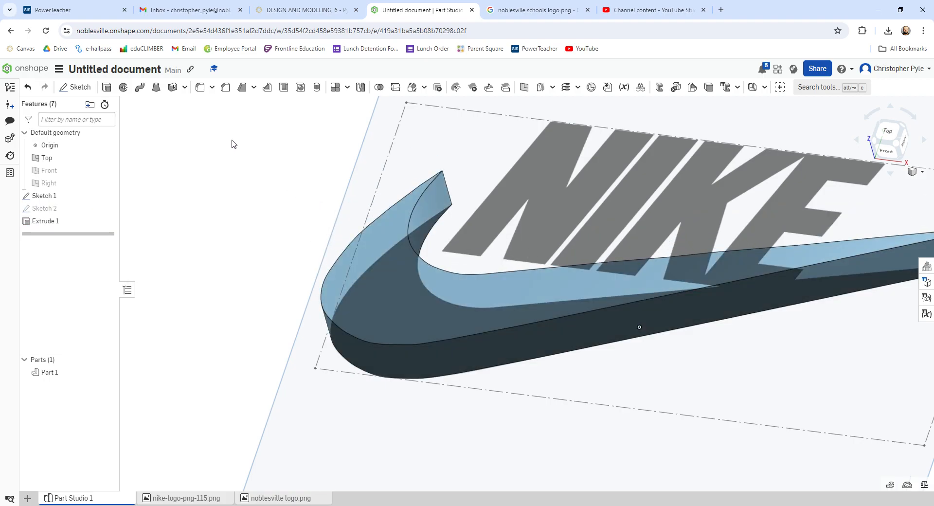